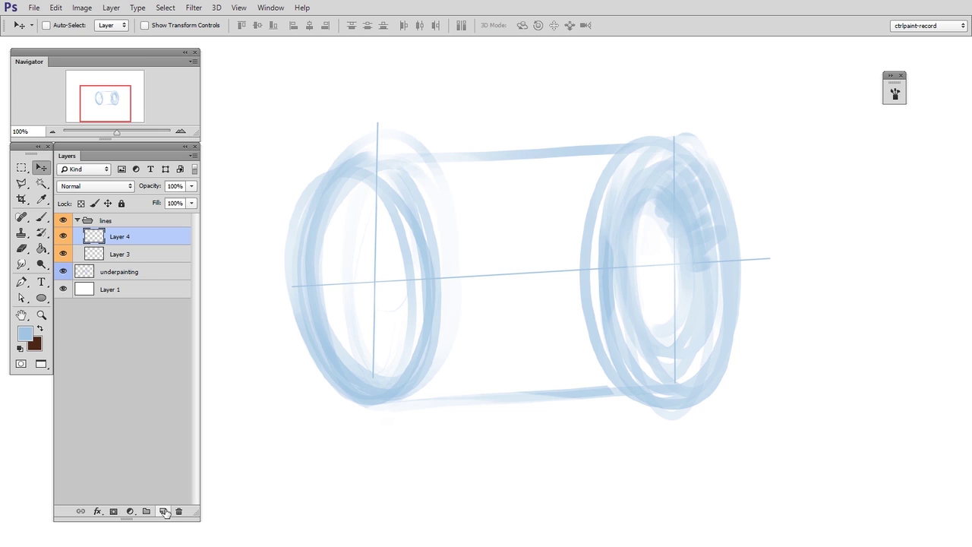
# Step: Add a new layer in the lines group and draw an outlined ellipse shape about 247 by 349 px beside the sketch
pyautogui.click(164, 512)
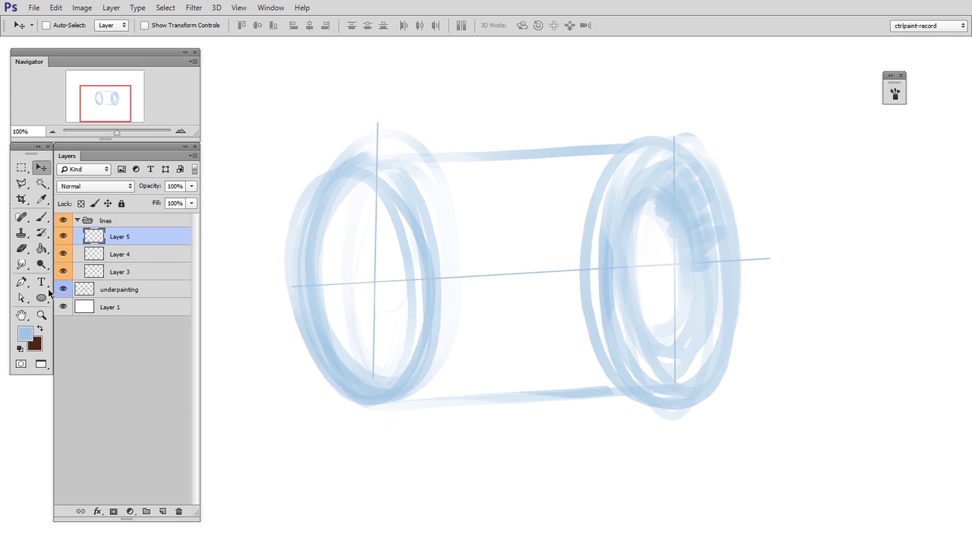
pyautogui.click(43, 297)
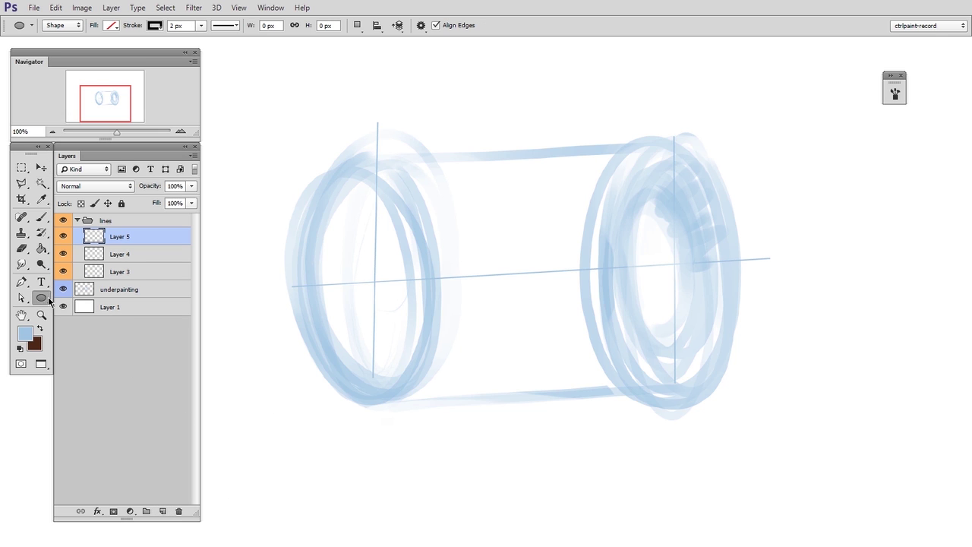
pyautogui.click(70, 26)
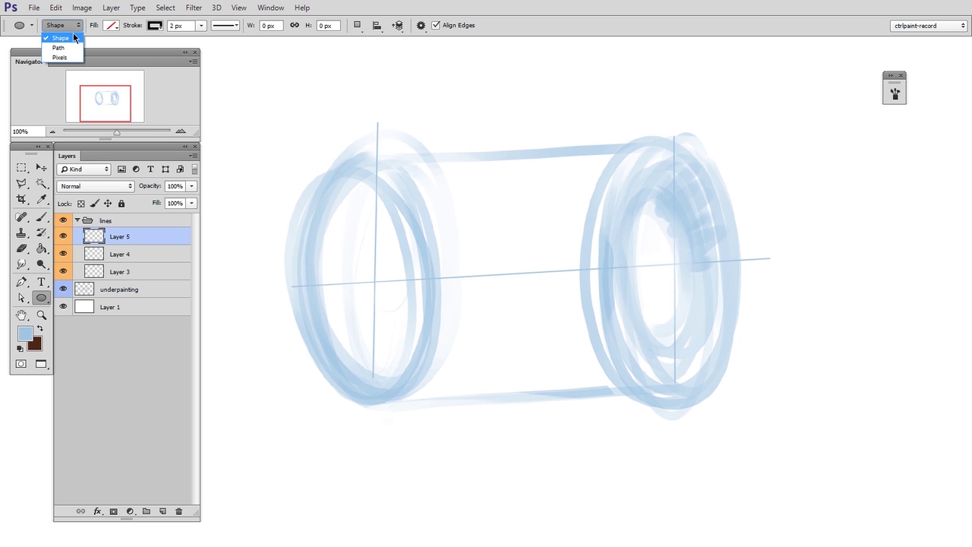
pyautogui.click(78, 32)
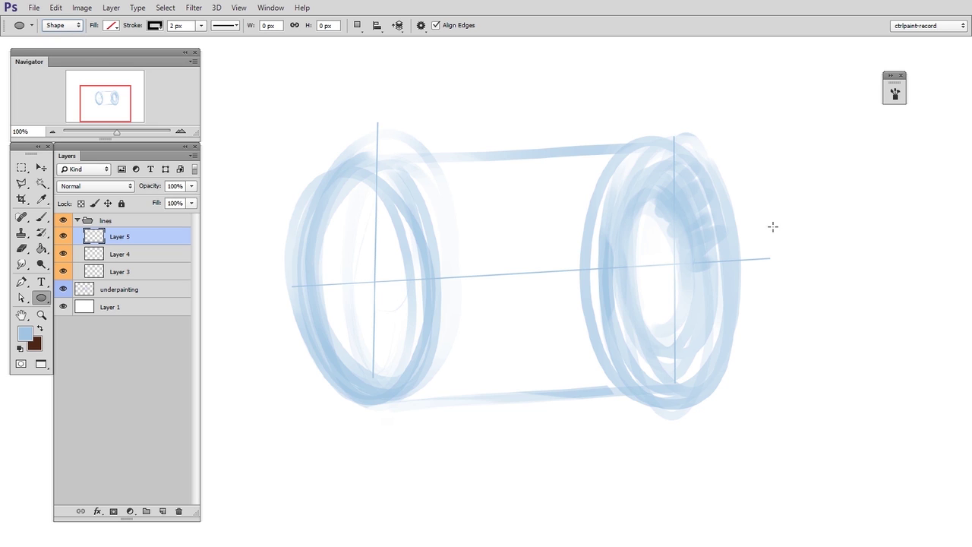
pyautogui.moveTo(763, 187); pyautogui.dragTo(912, 398)
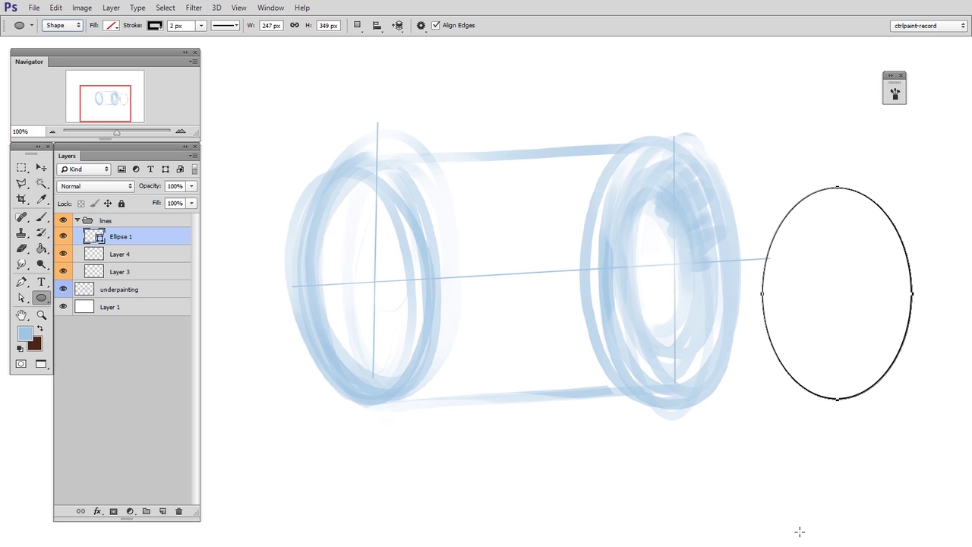
# Step: Move the ellipse onto the cylinder's right end and make it narrower and taller to fit the sketched outer rim
pyautogui.click(41, 167)
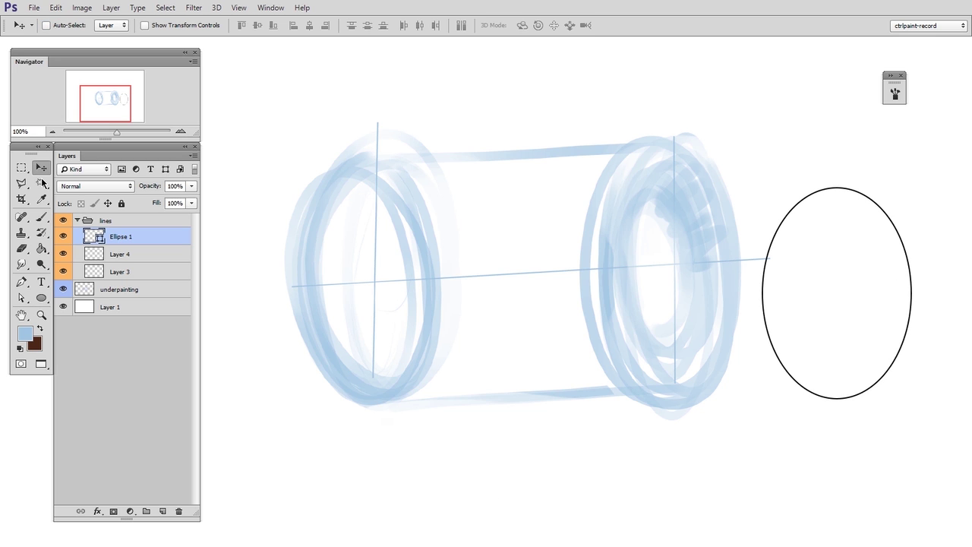
pyautogui.moveTo(820, 387); pyautogui.dragTo(685, 370)
pyautogui.hotkey('ctrl', 't')
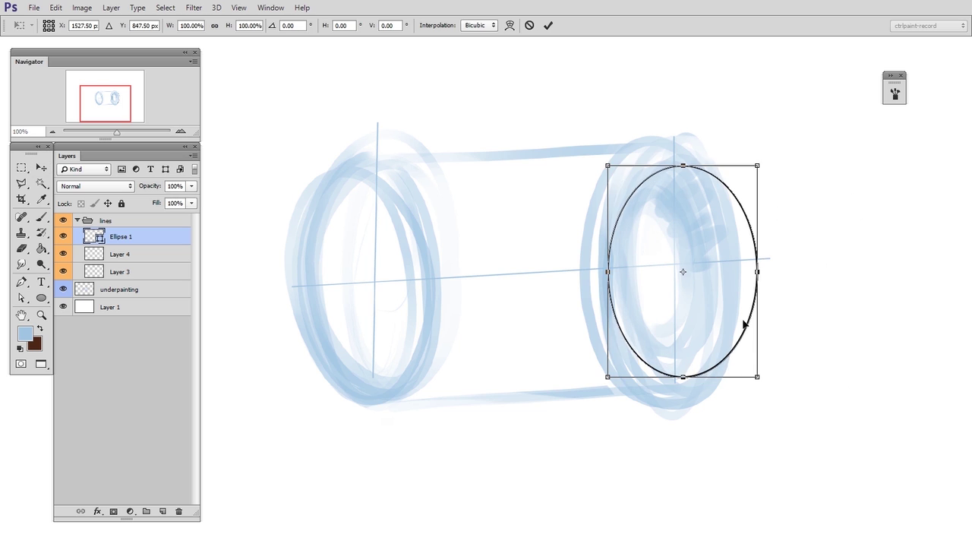
pyautogui.moveTo(758, 277); pyautogui.dragTo(732, 276)
pyautogui.moveTo(698, 324); pyautogui.dragTo(687, 306)
pyautogui.moveTo(722, 362); pyautogui.dragTo(736, 401)
pyautogui.moveTo(693, 336); pyautogui.dragTo(694, 337)
pyautogui.press('Return')
pyautogui.moveTo(707, 378); pyautogui.dragTo(760, 396)
pyautogui.hotkey('ctrl', 't')
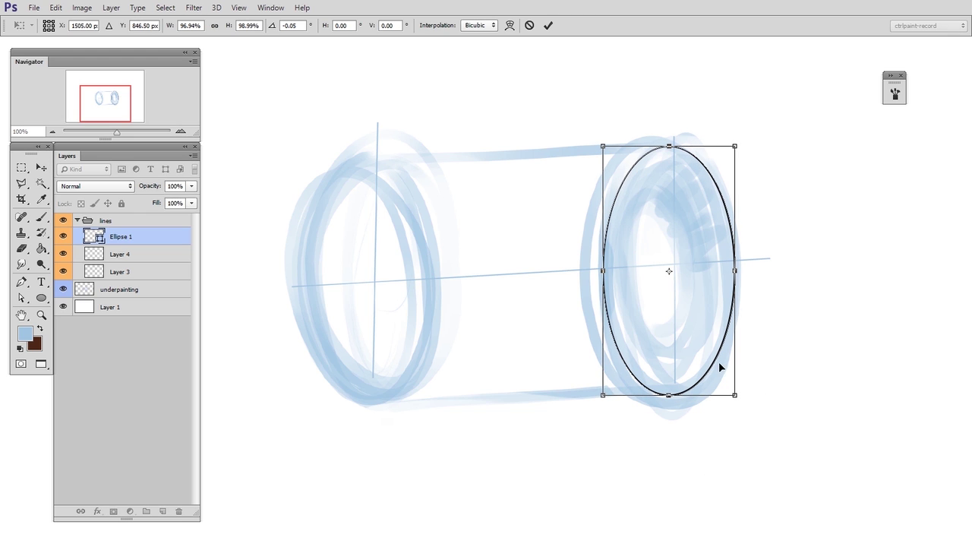
pyautogui.press('Return')
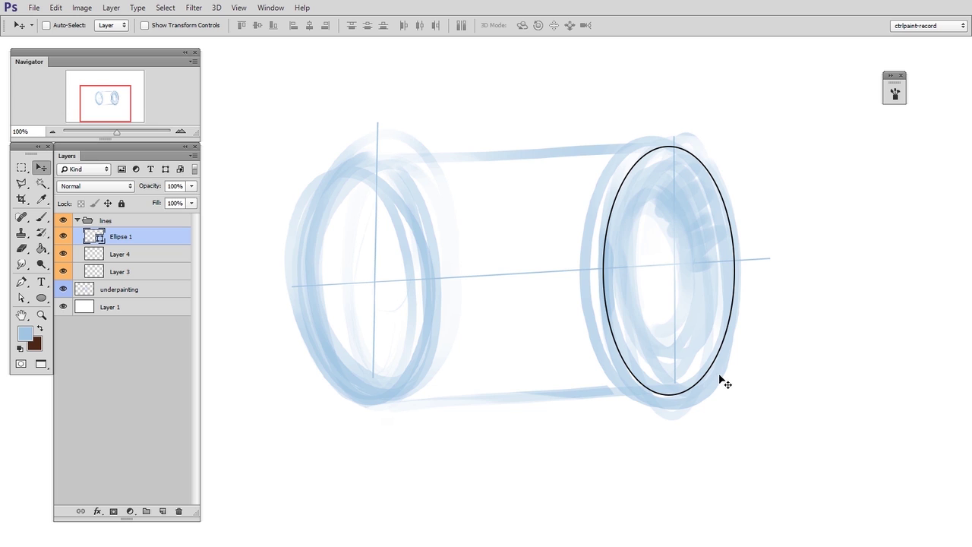
# Step: Duplicate the rim ellipse, scale the copy to about 78%, and align its right edge with the outer rim
pyautogui.moveTo(685, 356); pyautogui.dragTo(702, 351)
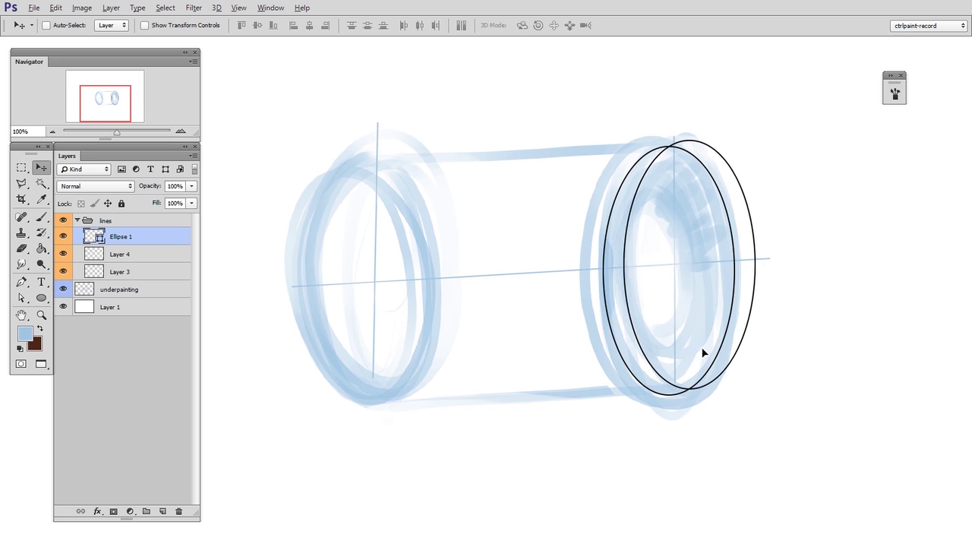
pyautogui.hotkey('ctrl', 't')
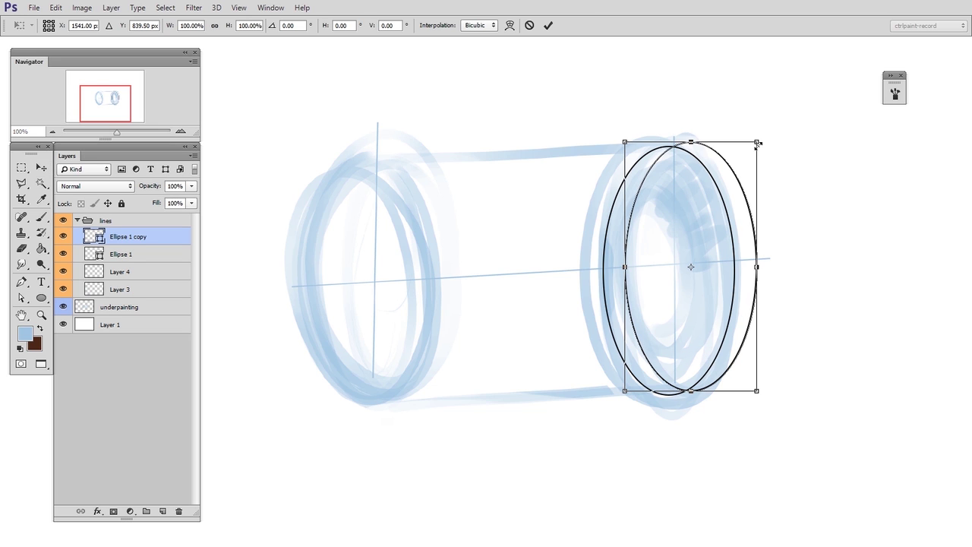
pyautogui.moveTo(758, 143); pyautogui.dragTo(744, 168)
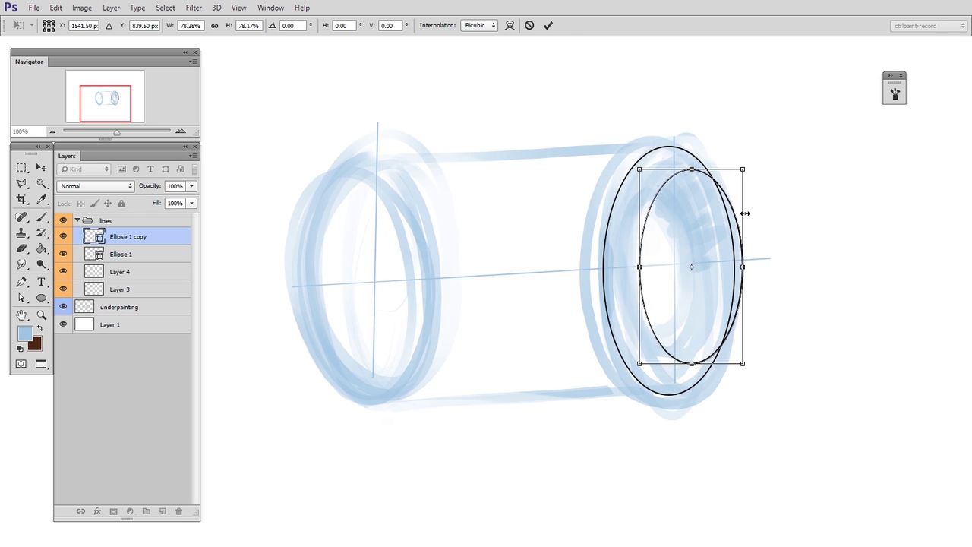
pyautogui.press('Return')
pyautogui.moveTo(733, 334); pyautogui.dragTo(724, 338)
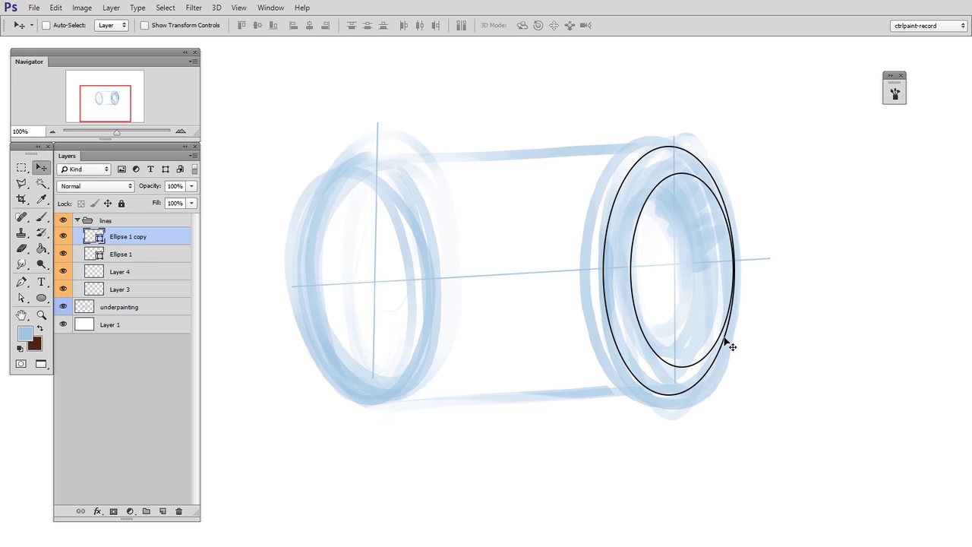
# Step: Duplicate the inner ellipse, scale the copy down, and shift it against the inner ellipse's left edge
pyautogui.hotkey('alt', 'shift', 'Left')
pyautogui.hotkey('ctrl', 't')
pyautogui.moveTo(729, 173); pyautogui.dragTo(710, 206)
pyautogui.moveTo(695, 280); pyautogui.dragTo(683, 279)
pyautogui.moveTo(683, 280); pyautogui.dragTo(682, 280)
pyautogui.press('Return')
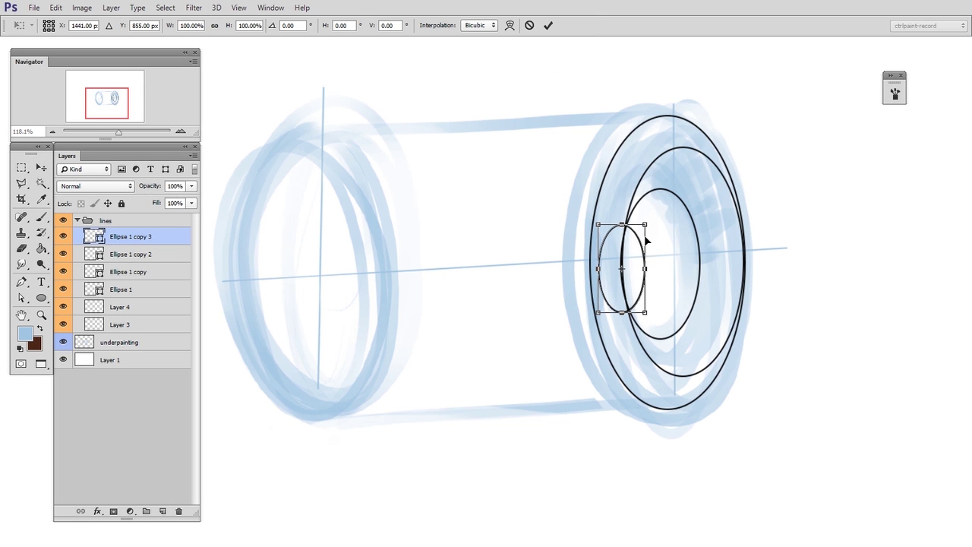
# Step: Scale the smallest ellipse to about 83% and tilt it slightly over the left edge of the hole
pyautogui.moveTo(644, 224); pyautogui.dragTo(641, 232)
pyautogui.moveTo(631, 272); pyautogui.dragTo(634, 279)
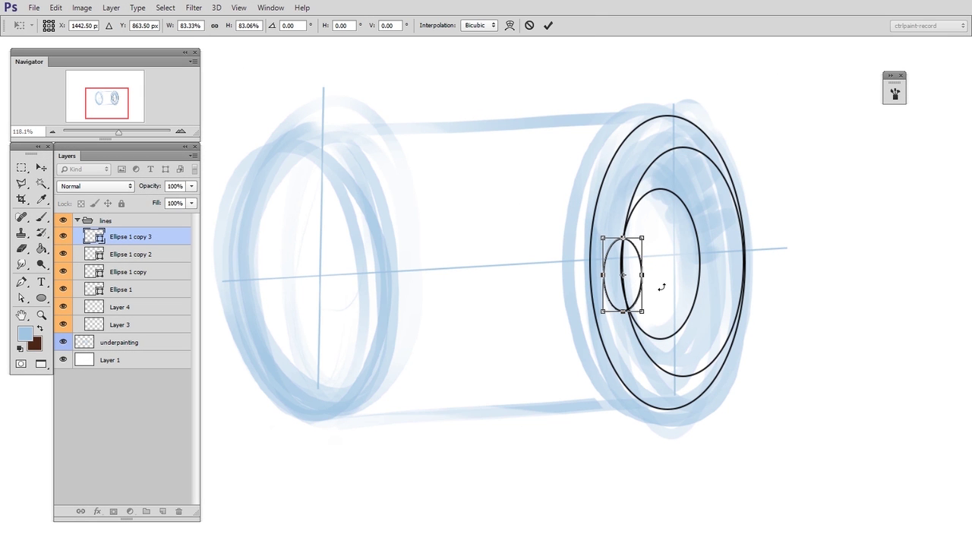
pyautogui.press('Return')
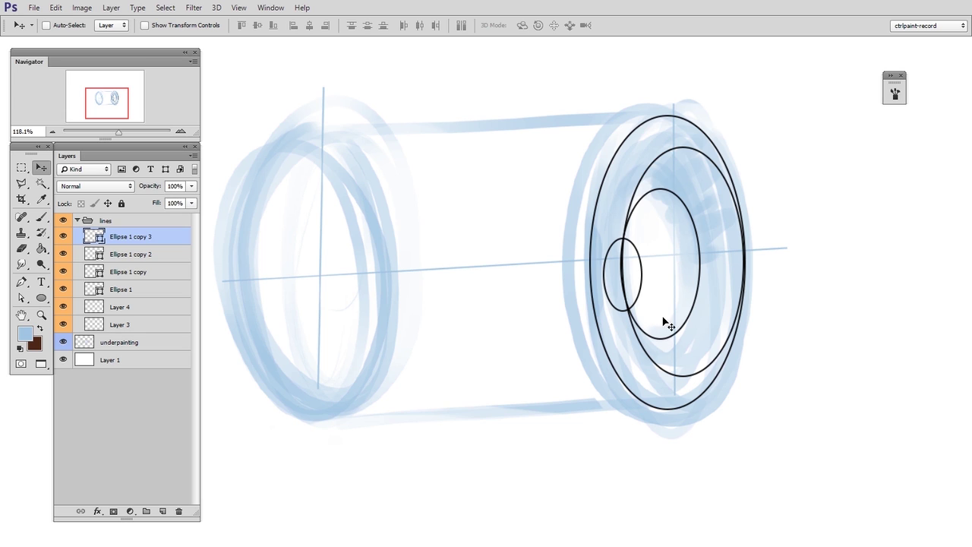
pyautogui.hotkey('ctrl', 't')
pyautogui.press('Return')
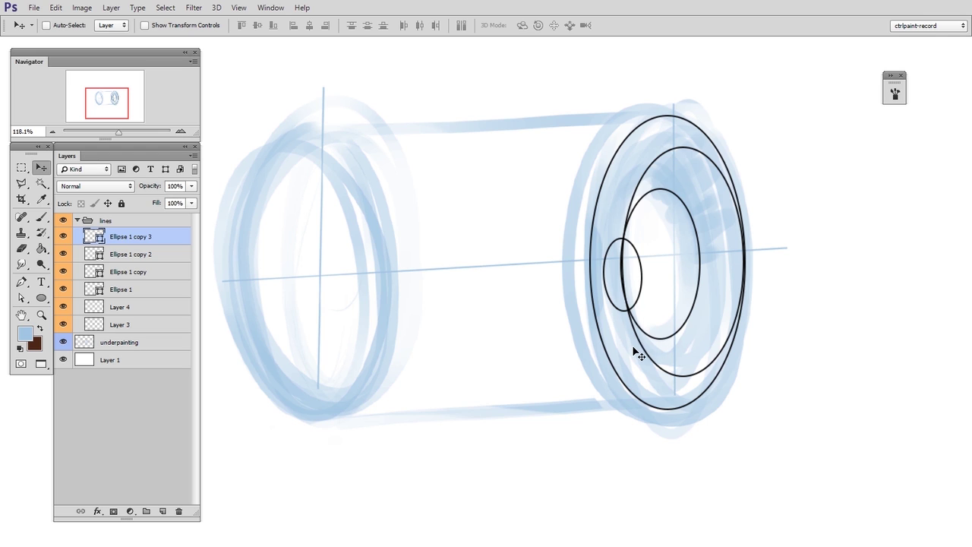
# Step: Add a layer mask to the smallest ellipse and paint out its left half with a 50 px black brush
pyautogui.press('e')
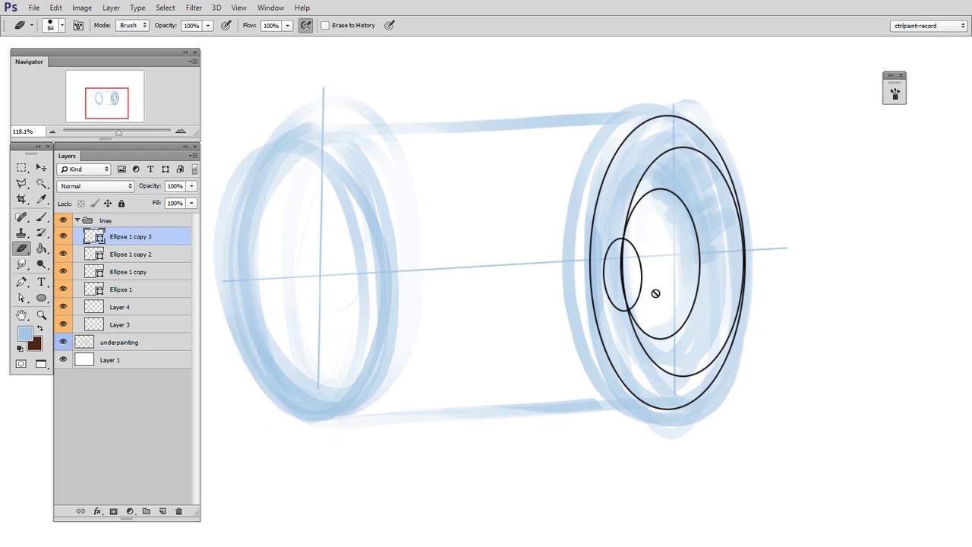
pyautogui.click(114, 511)
pyautogui.press('b')
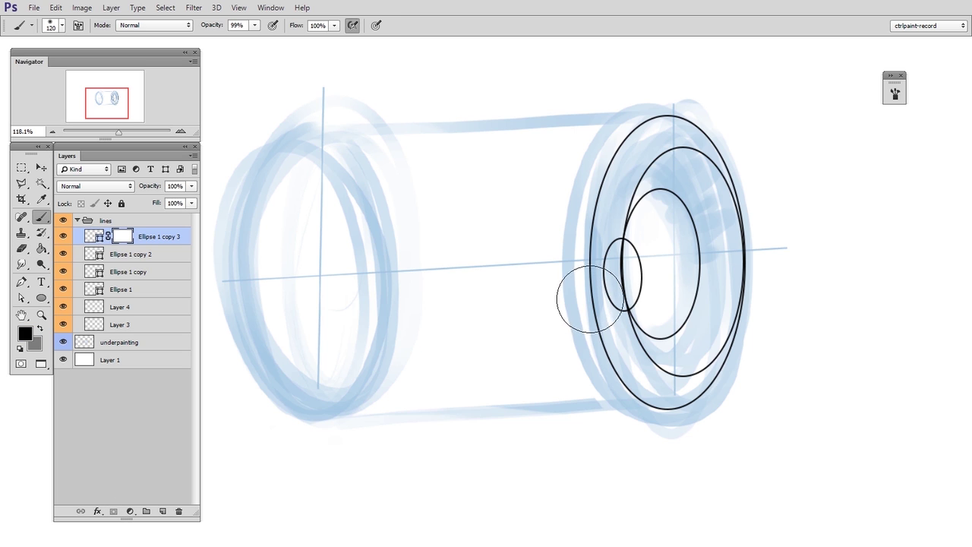
pyautogui.rightClick(594, 294)
pyautogui.click(657, 379)
pyautogui.click(572, 235)
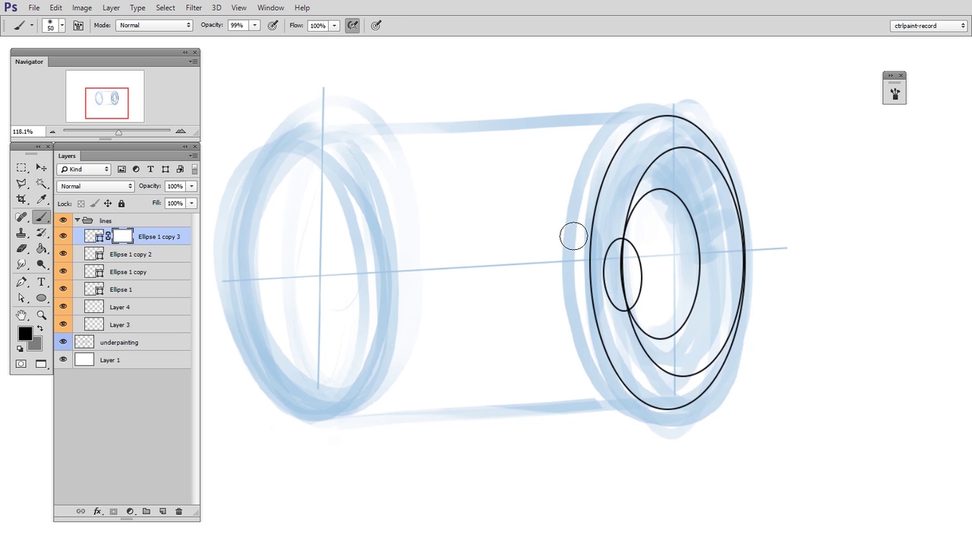
pyautogui.moveTo(608, 306)
pyautogui.mouseDown()
pyautogui.moveTo(606, 231)
pyautogui.moveTo(599, 302)
pyautogui.mouseUp()
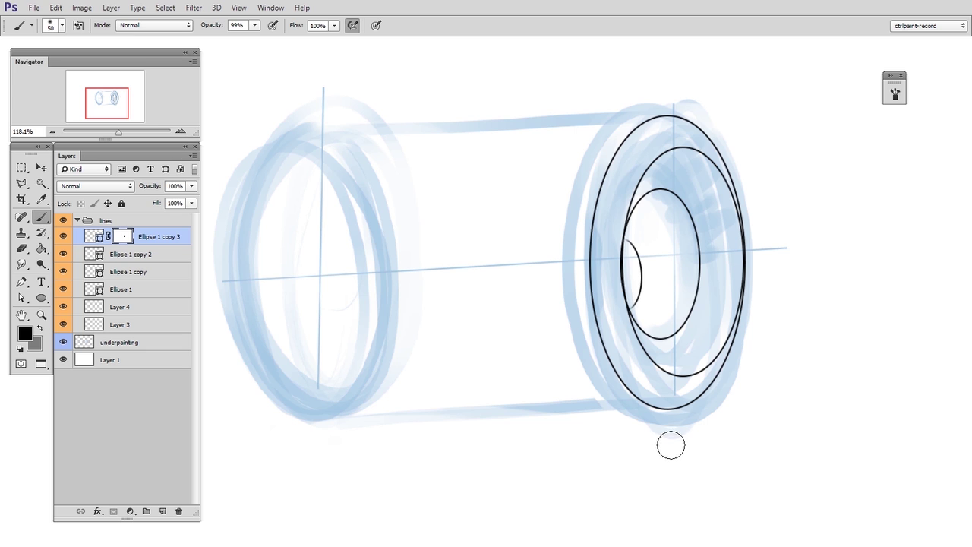
# Step: Duplicate the outer rim ellipse, Ellipse 1, and place the copy over the cylinder's left end
pyautogui.click(155, 292)
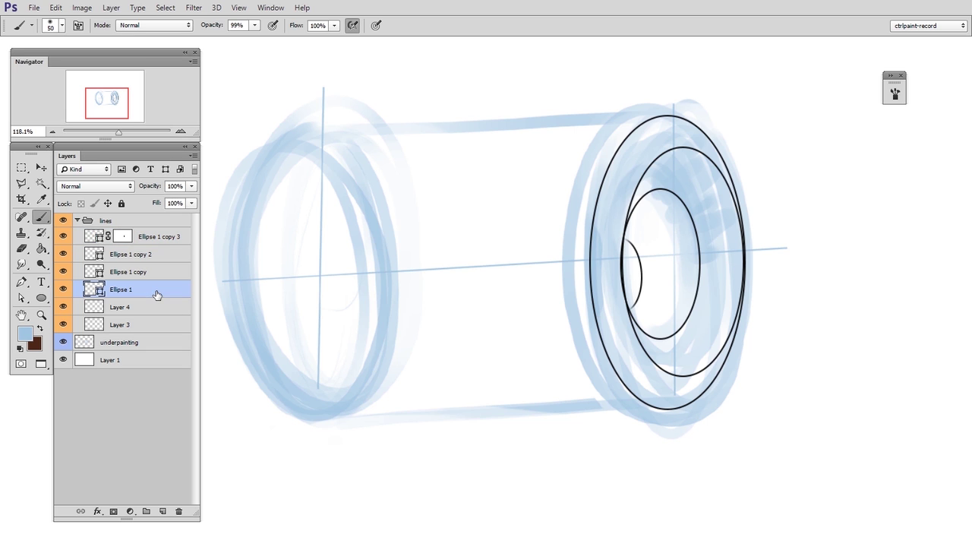
pyautogui.click(41, 167)
pyautogui.moveTo(651, 332); pyautogui.dragTo(316, 329)
pyautogui.hotkey('ctrl', 'j')
# Step: Transform the left ellipse to about 126% width, 98% height and -2.6° rotation, and nudge it down onto the sketch
pyautogui.hotkey('ctrl', 't')
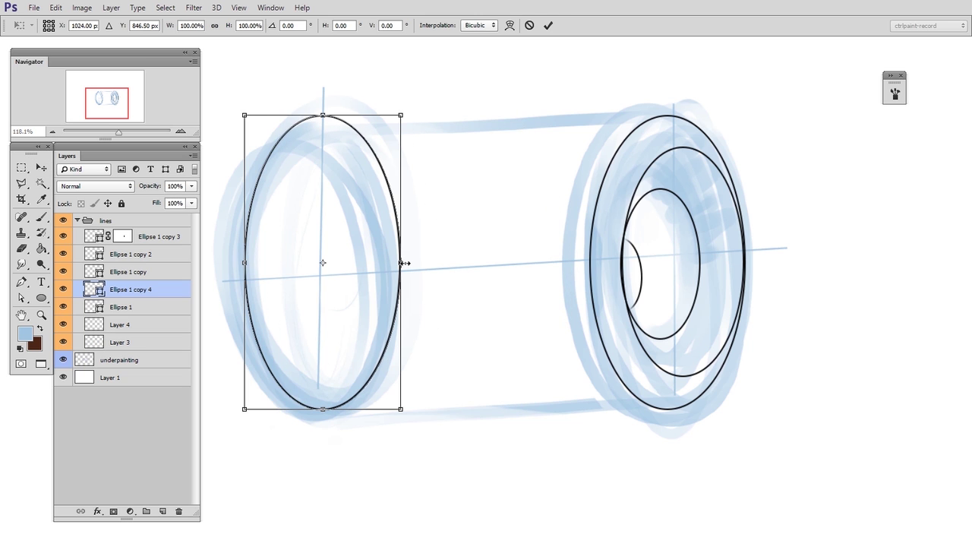
pyautogui.moveTo(405, 263); pyautogui.dragTo(424, 262)
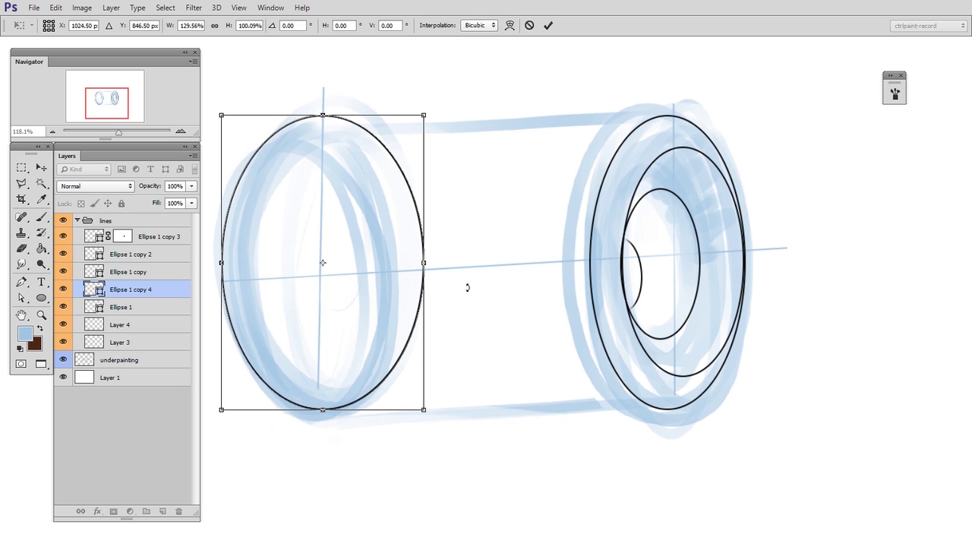
pyautogui.moveTo(468, 287); pyautogui.dragTo(469, 280)
pyautogui.moveTo(431, 405); pyautogui.dragTo(424, 401)
pyautogui.moveTo(404, 375); pyautogui.dragTo(409, 380)
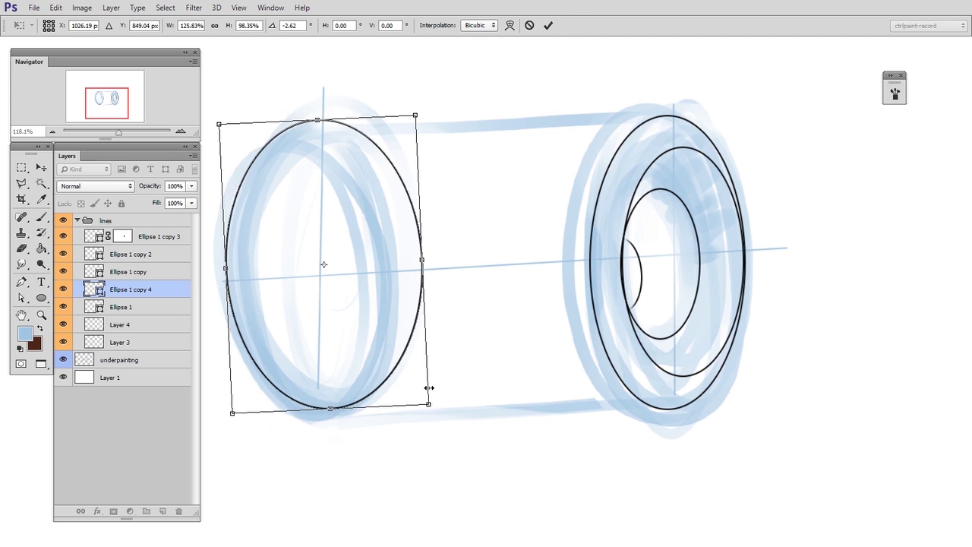
pyautogui.press('Return')
pyautogui.moveTo(454, 359); pyautogui.dragTo(455, 364)
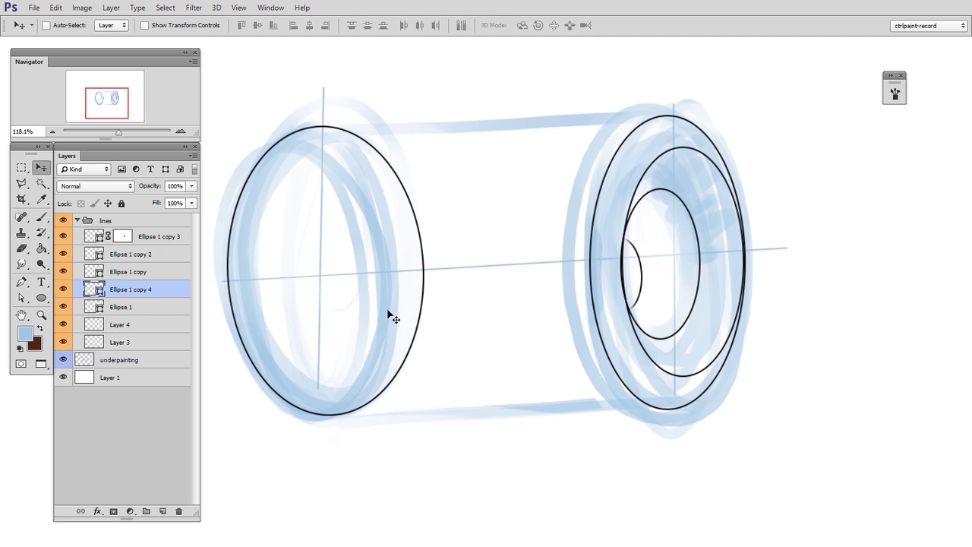
# Step: Add a layer mask to the left ellipse and paint out its right half with an 80 px black brush
pyautogui.hotkey('ctrl', 'm')
pyautogui.press('b')
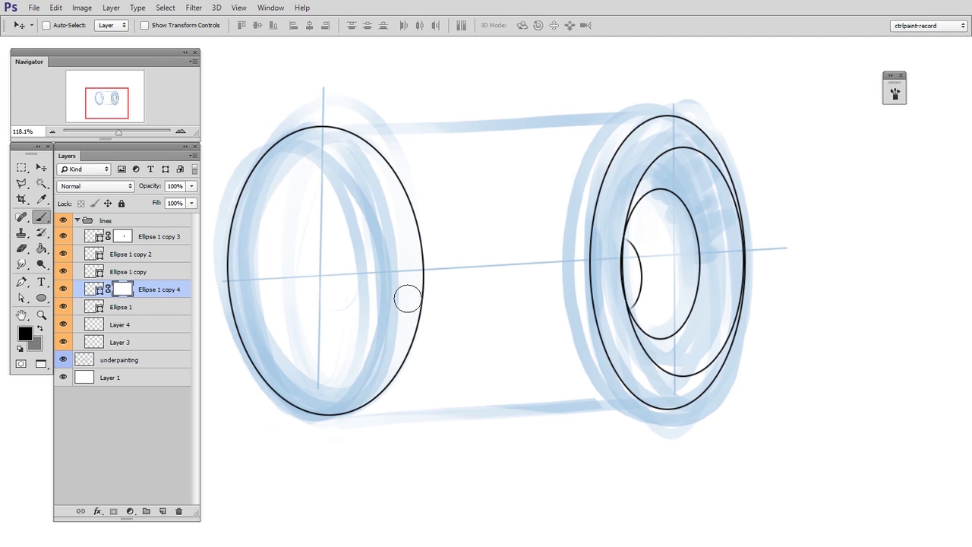
pyautogui.press(']')
pyautogui.press(']')
pyautogui.press(']')
pyautogui.moveTo(357, 149)
pyautogui.mouseDown()
pyautogui.moveTo(406, 200)
pyautogui.moveTo(442, 315)
pyautogui.mouseUp()
pyautogui.moveTo(346, 140)
pyautogui.mouseDown()
pyautogui.moveTo(377, 158)
pyautogui.moveTo(403, 395)
pyautogui.mouseUp()
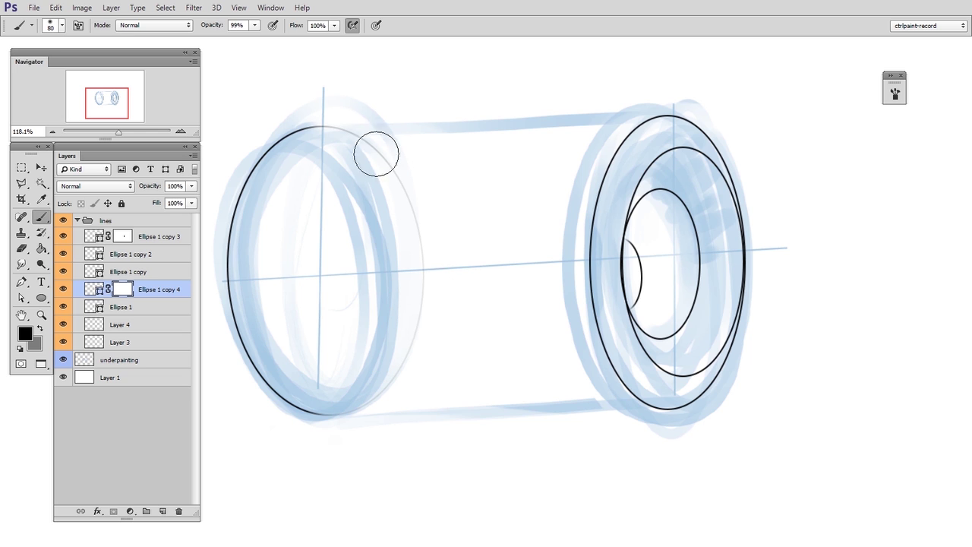
pyautogui.moveTo(348, 140)
pyautogui.mouseDown()
pyautogui.moveTo(417, 271)
pyautogui.moveTo(370, 382)
pyautogui.mouseUp()
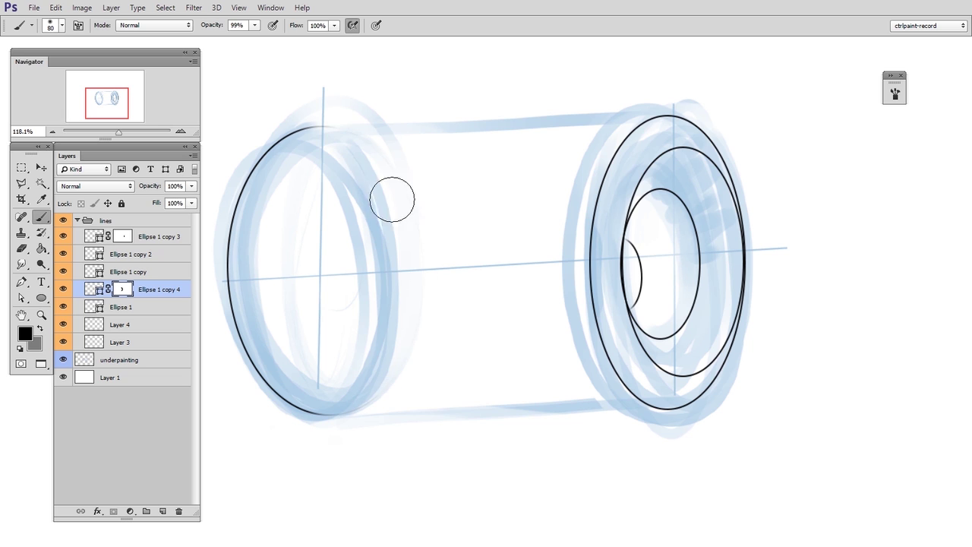
# Step: Hide the underpainting layer to check the clean line work, and show it again
pyautogui.moveTo(590, 362); pyautogui.dragTo(638, 367)
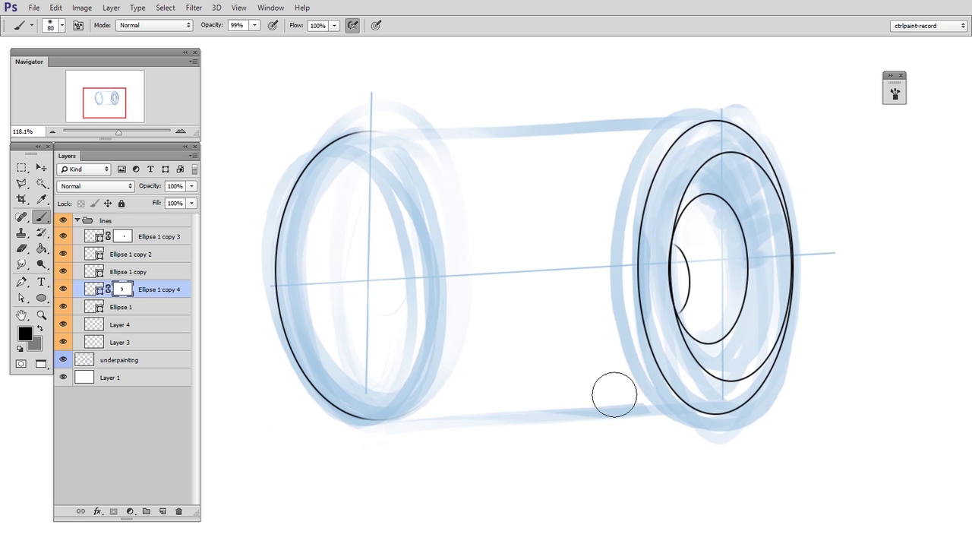
pyautogui.click(64, 360)
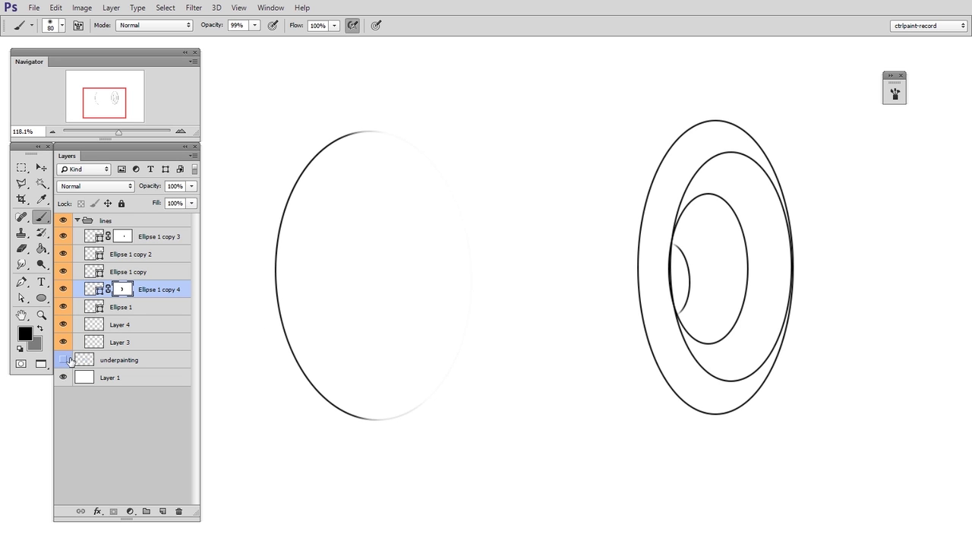
pyautogui.click(63, 361)
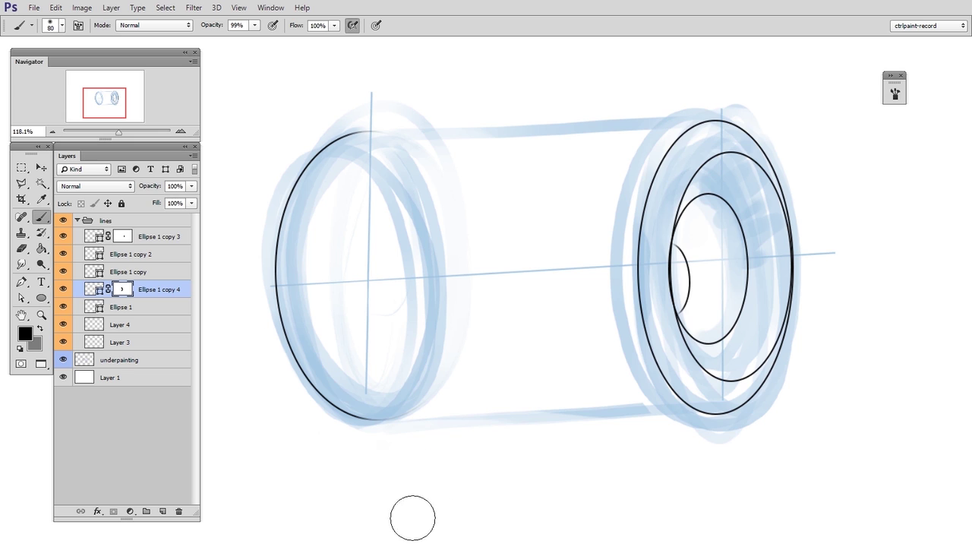
# Step: Add a blank layer above Layer 4, merge it with all the ellipse layers into one, and toggle the merged layer's visibility to check it
pyautogui.click(155, 332)
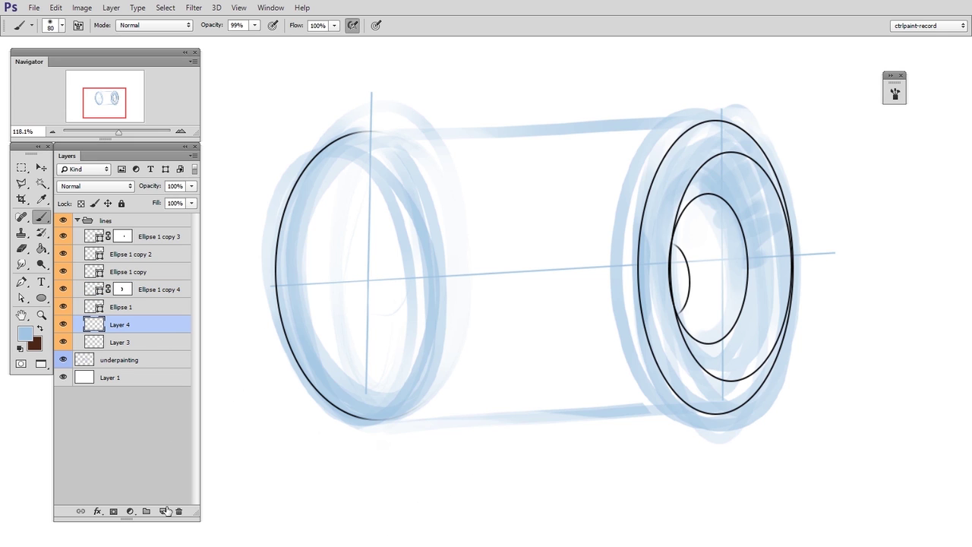
pyautogui.click(164, 511)
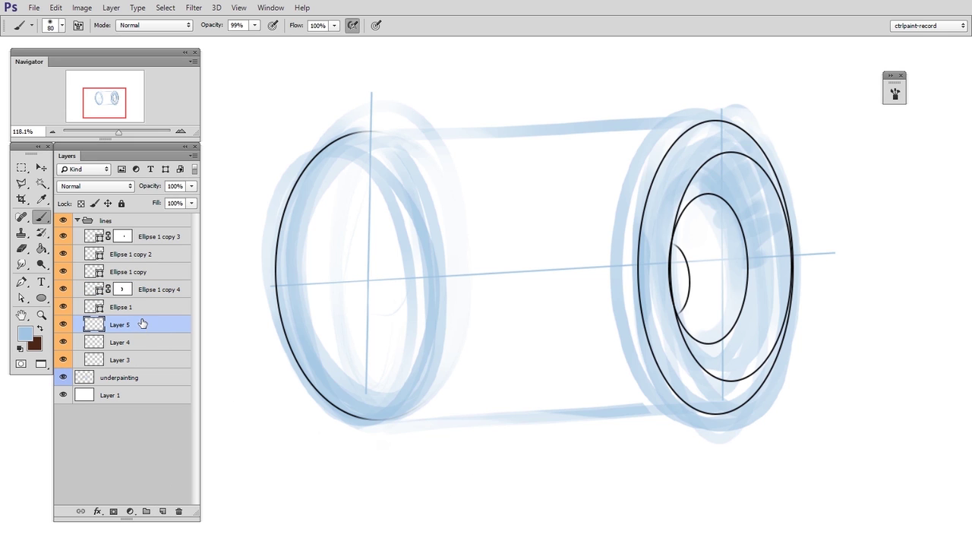
pyautogui.keyDown('shift'); pyautogui.click(158, 240); pyautogui.keyUp('shift')
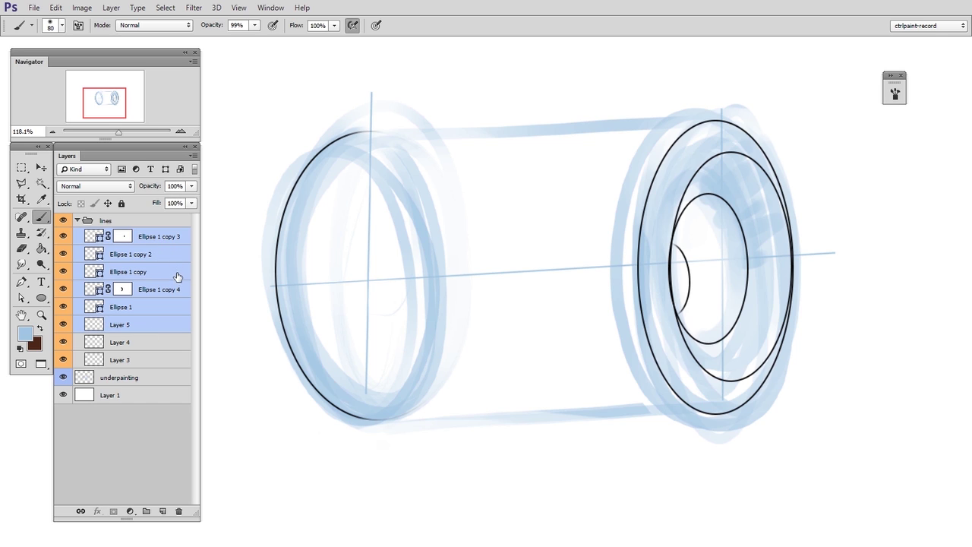
pyautogui.hotkey('ctrl', 'e')
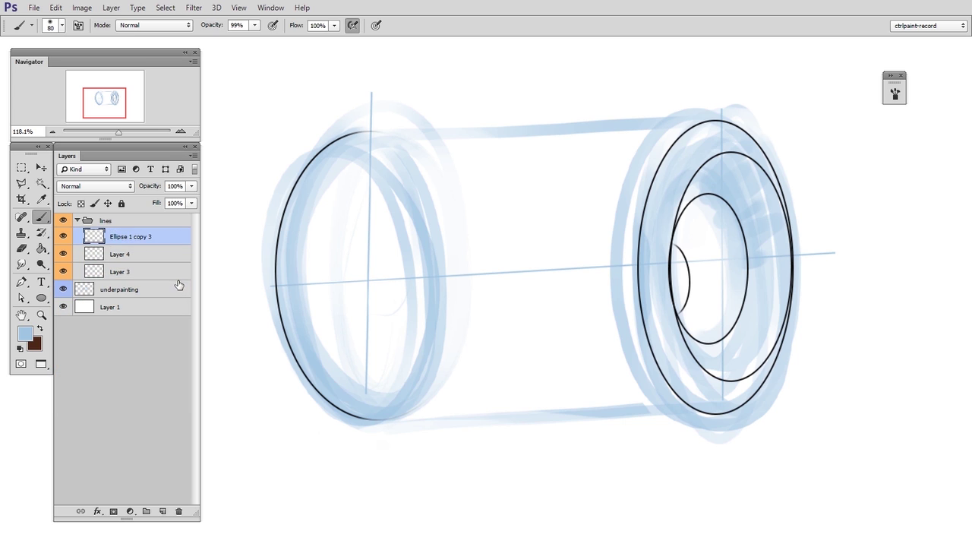
pyautogui.click(61, 238)
pyautogui.click(61, 238)
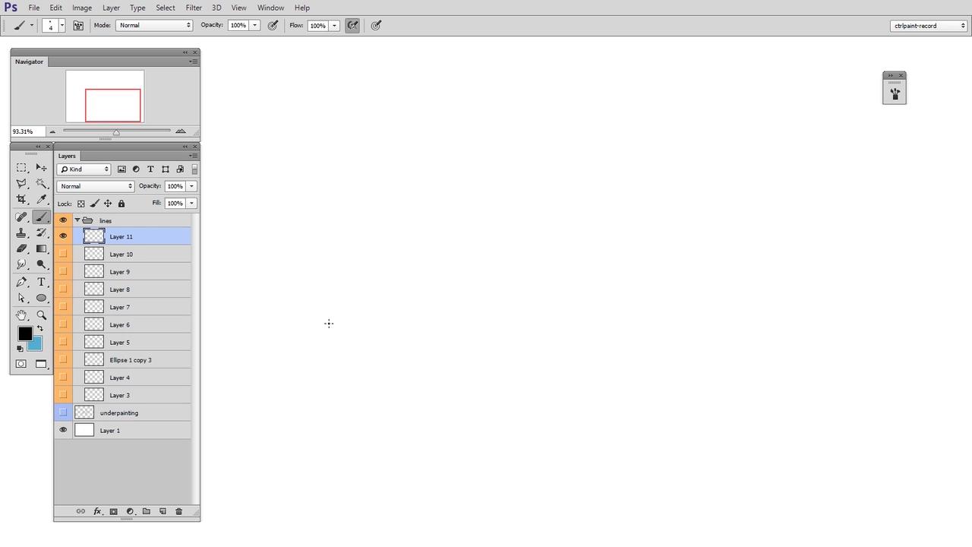
# Step: Sketch three nested, tilted ellipses freehand on Layer 11 with a 4 px black brush
pyautogui.moveTo(334, 304)
pyautogui.mouseDown()
pyautogui.moveTo(534, 276)
pyautogui.moveTo(478, 183)
pyautogui.mouseUp()
pyautogui.moveTo(349, 271)
pyautogui.mouseDown()
pyautogui.moveTo(451, 202)
pyautogui.moveTo(428, 206)
pyautogui.mouseUp()
pyautogui.moveTo(391, 280)
pyautogui.mouseDown()
pyautogui.moveTo(433, 300)
pyautogui.moveTo(457, 241)
pyautogui.mouseUp()
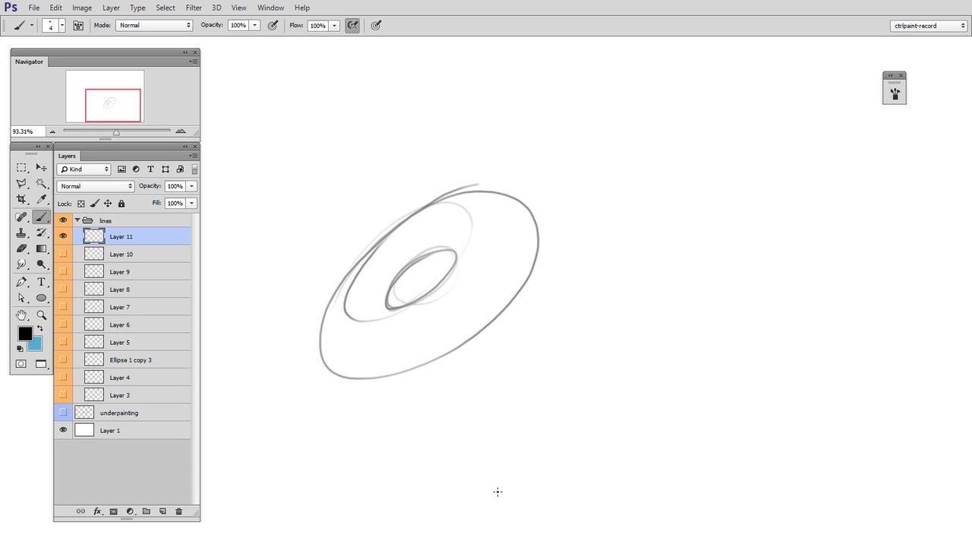
# Step: On a new layer, draw an unfilled ellipse shape about 408 × 523 px with a 2 px black stroke beside the freehand ellipses
pyautogui.click(161, 511)
pyautogui.click(42, 297)
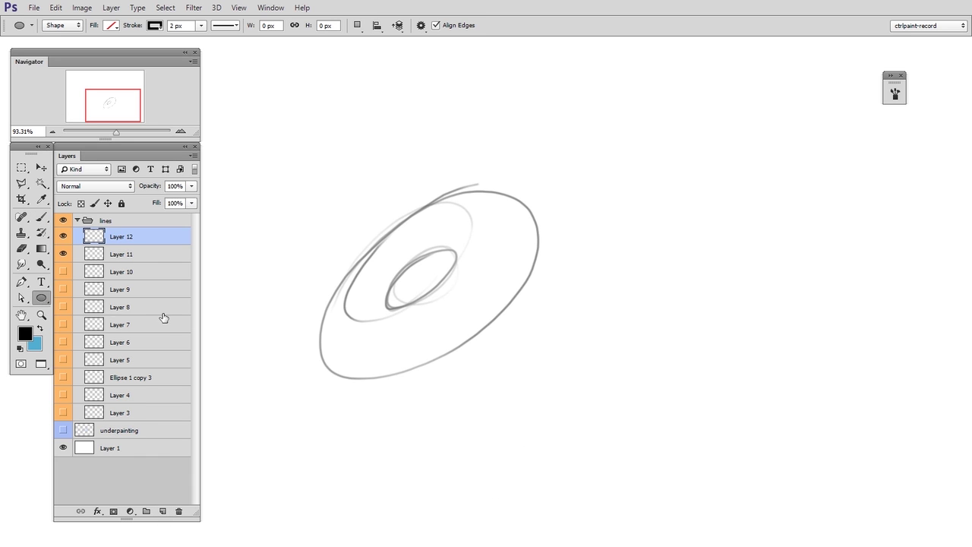
pyautogui.moveTo(586, 145); pyautogui.dragTo(804, 425)
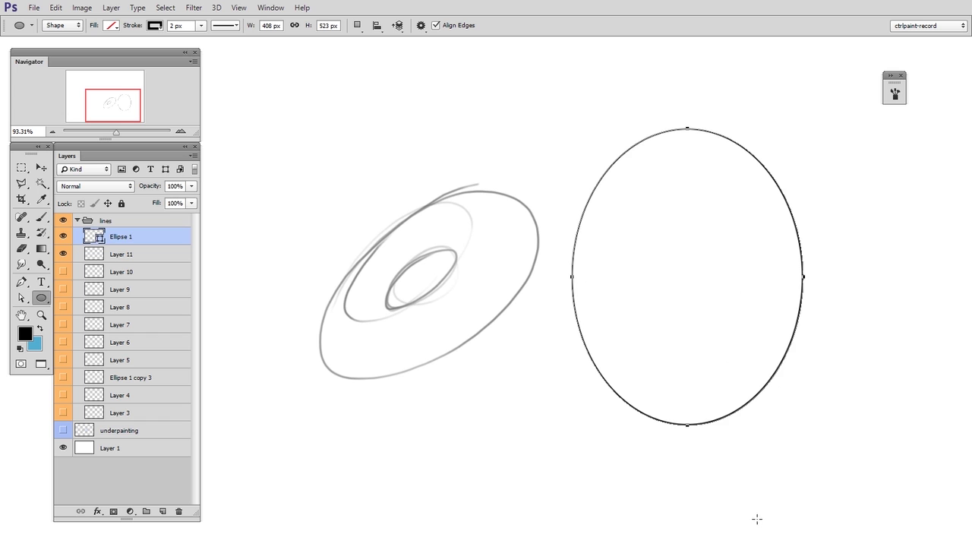
# Step: Narrow the new ellipse and rotate it clockwise until its long axis is nearly horizontal, rising slightly to the right
pyautogui.hotkey('ctrl', 't')
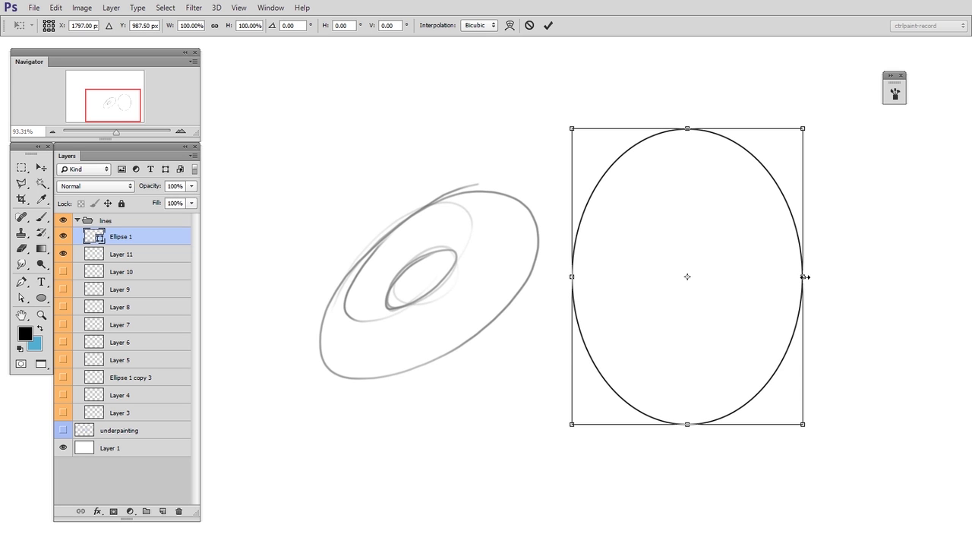
pyautogui.moveTo(805, 277); pyautogui.dragTo(779, 278)
pyautogui.moveTo(827, 183); pyautogui.dragTo(824, 382)
pyautogui.press('Return')
pyautogui.click(784, 298)
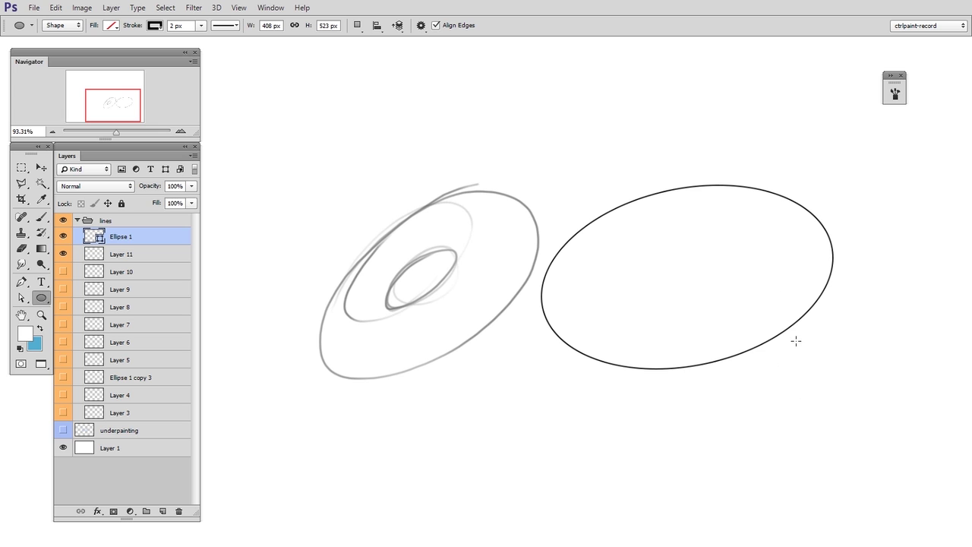
# Step: Duplicate the tilted ellipse, scale the copy down, and place it inside the original against its upper edge
pyautogui.click(46, 169)
pyautogui.moveTo(764, 333); pyautogui.dragTo(757, 304)
pyautogui.hotkey('ctrl', 't')
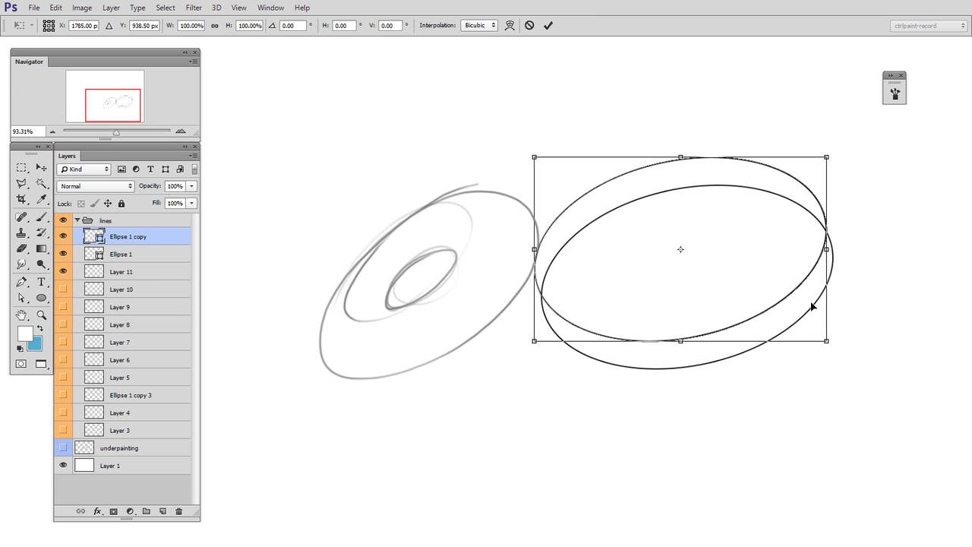
pyautogui.moveTo(826, 337); pyautogui.dragTo(764, 311)
pyautogui.press('Return')
# Step: Duplicate the inner ellipse and scale the second copy down to form the smallest ellipse, nested inside it
pyautogui.hotkey('ctrl', 't')
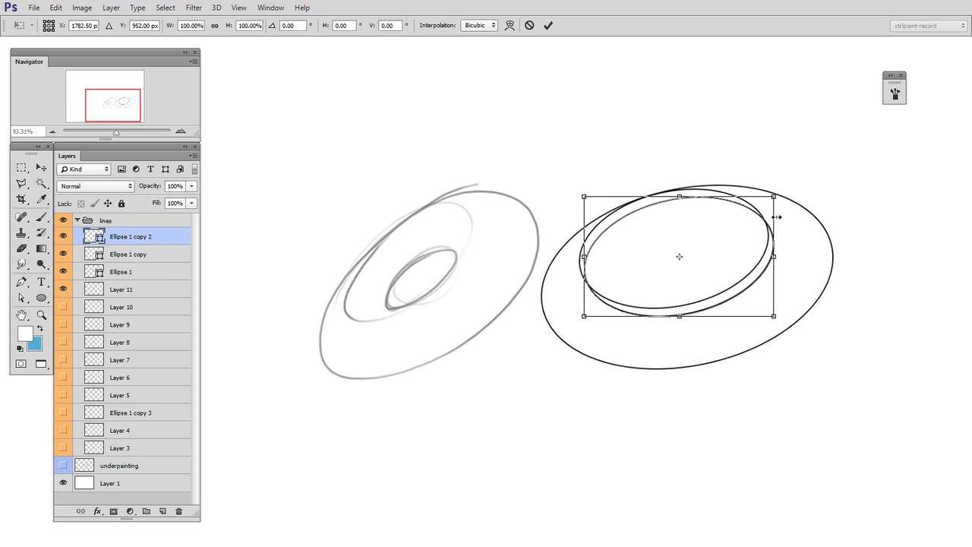
pyautogui.moveTo(773, 198); pyautogui.dragTo(749, 215)
pyautogui.press('Return')
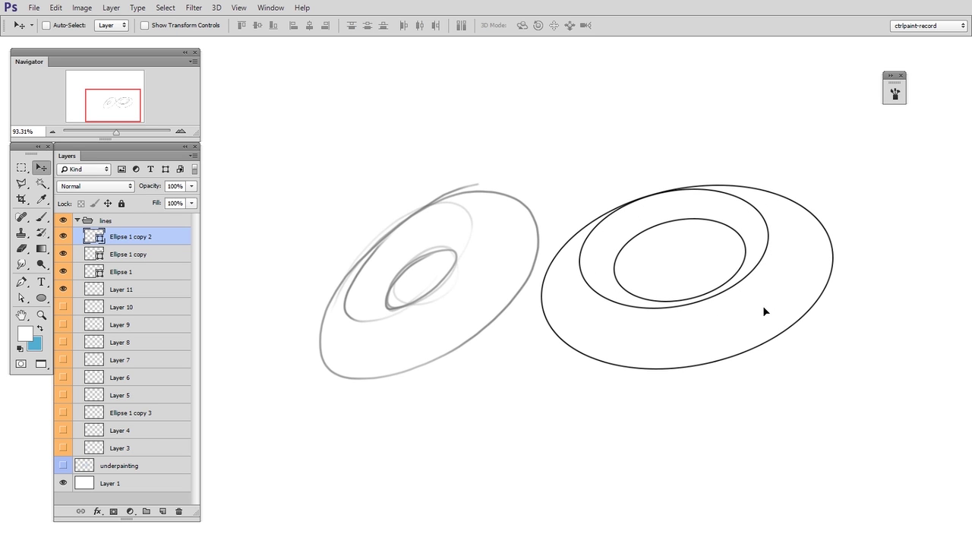